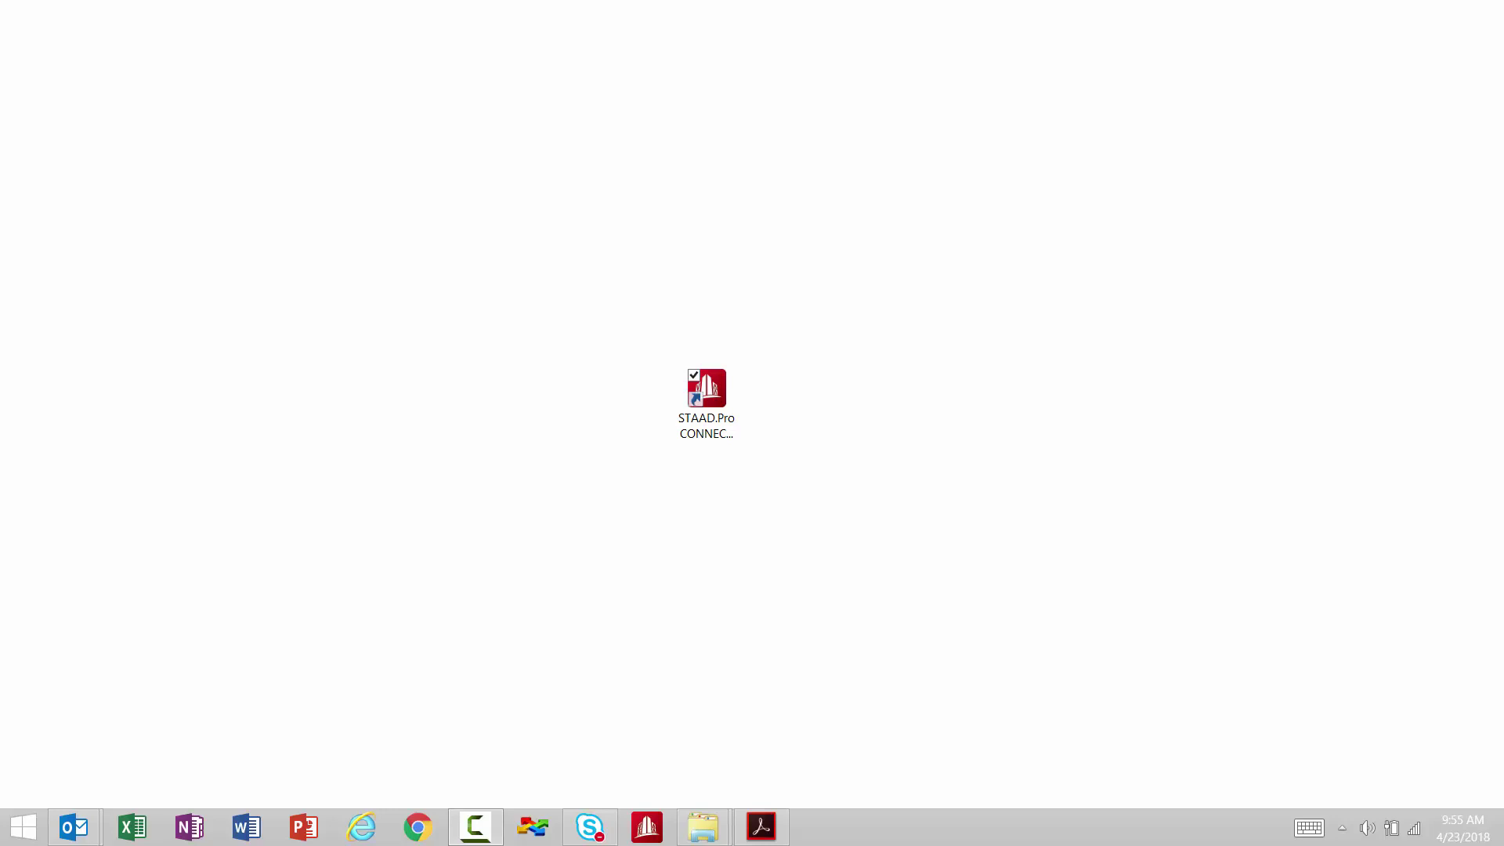
Launch STAAD.Pro CONNECT Edition and wait for the start page to load
double_click(698, 405)
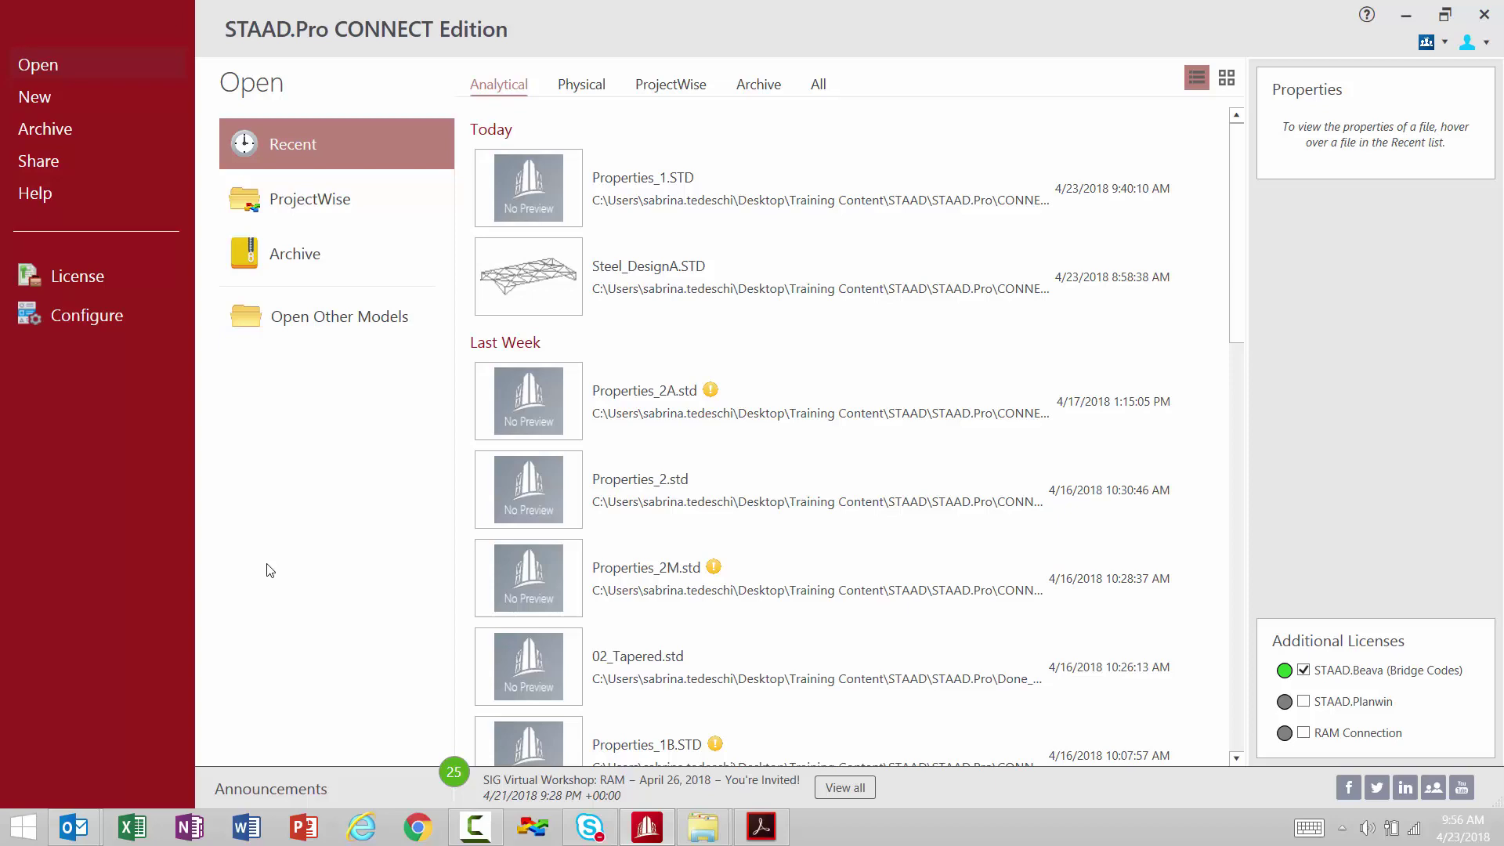
Review the configuration settings, confirm English base units, and cancel without changes
click(81, 318)
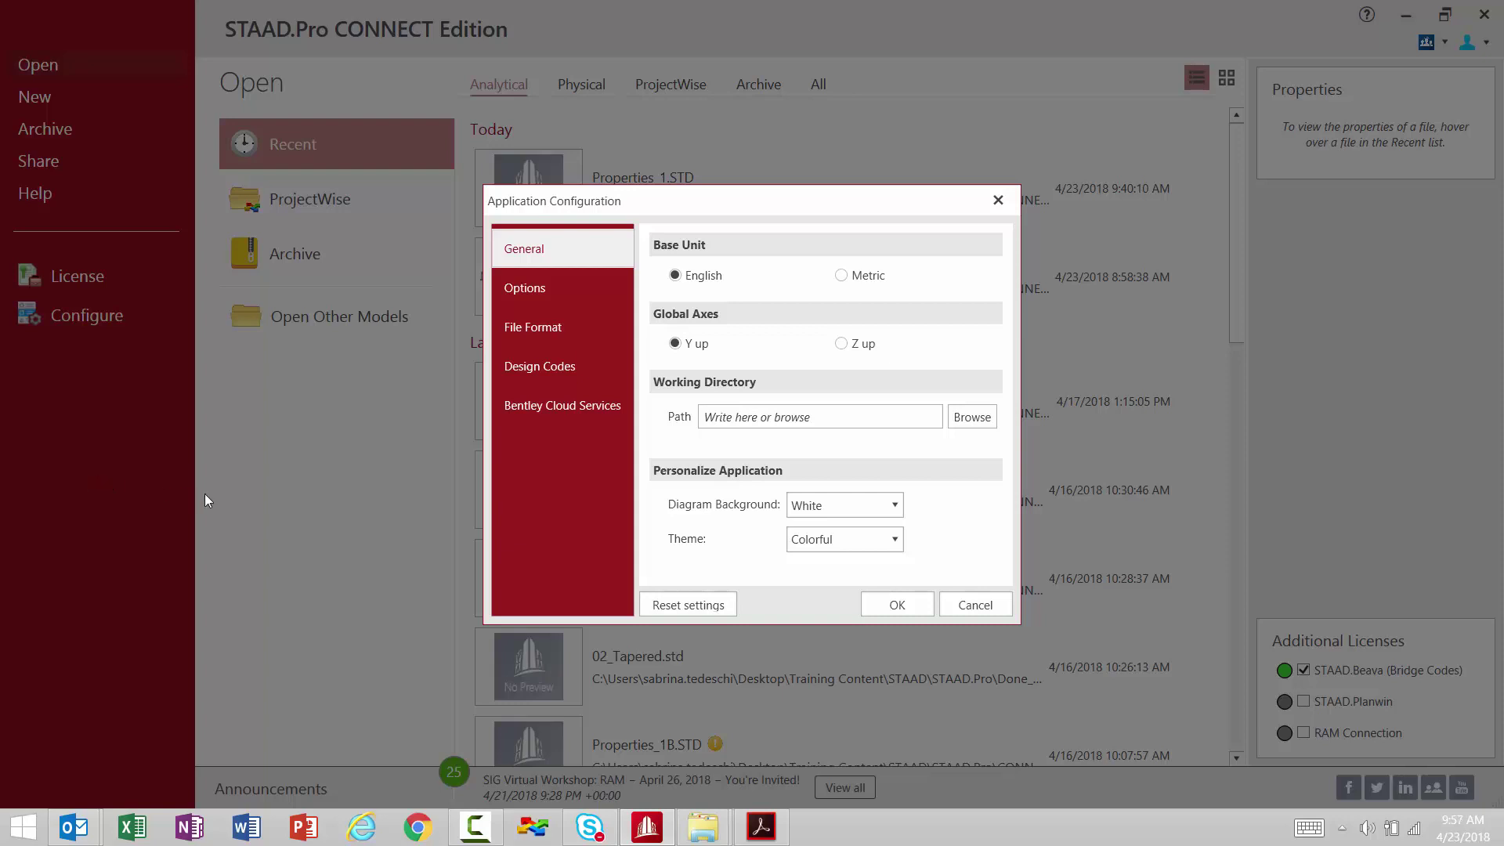
click(970, 603)
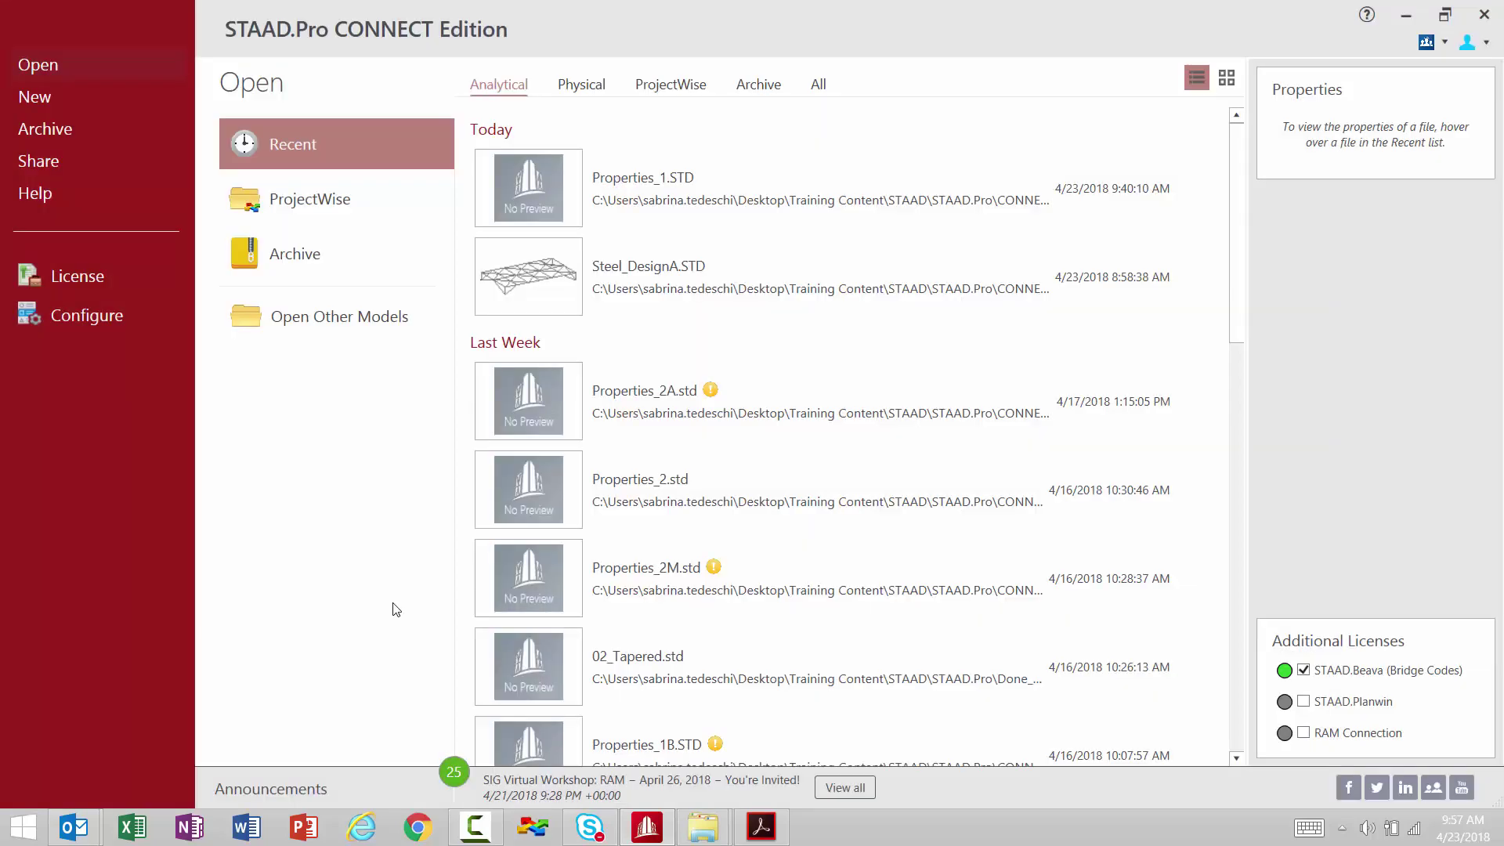
Start a new model and select the default file name Structure1 for replacement
click(43, 98)
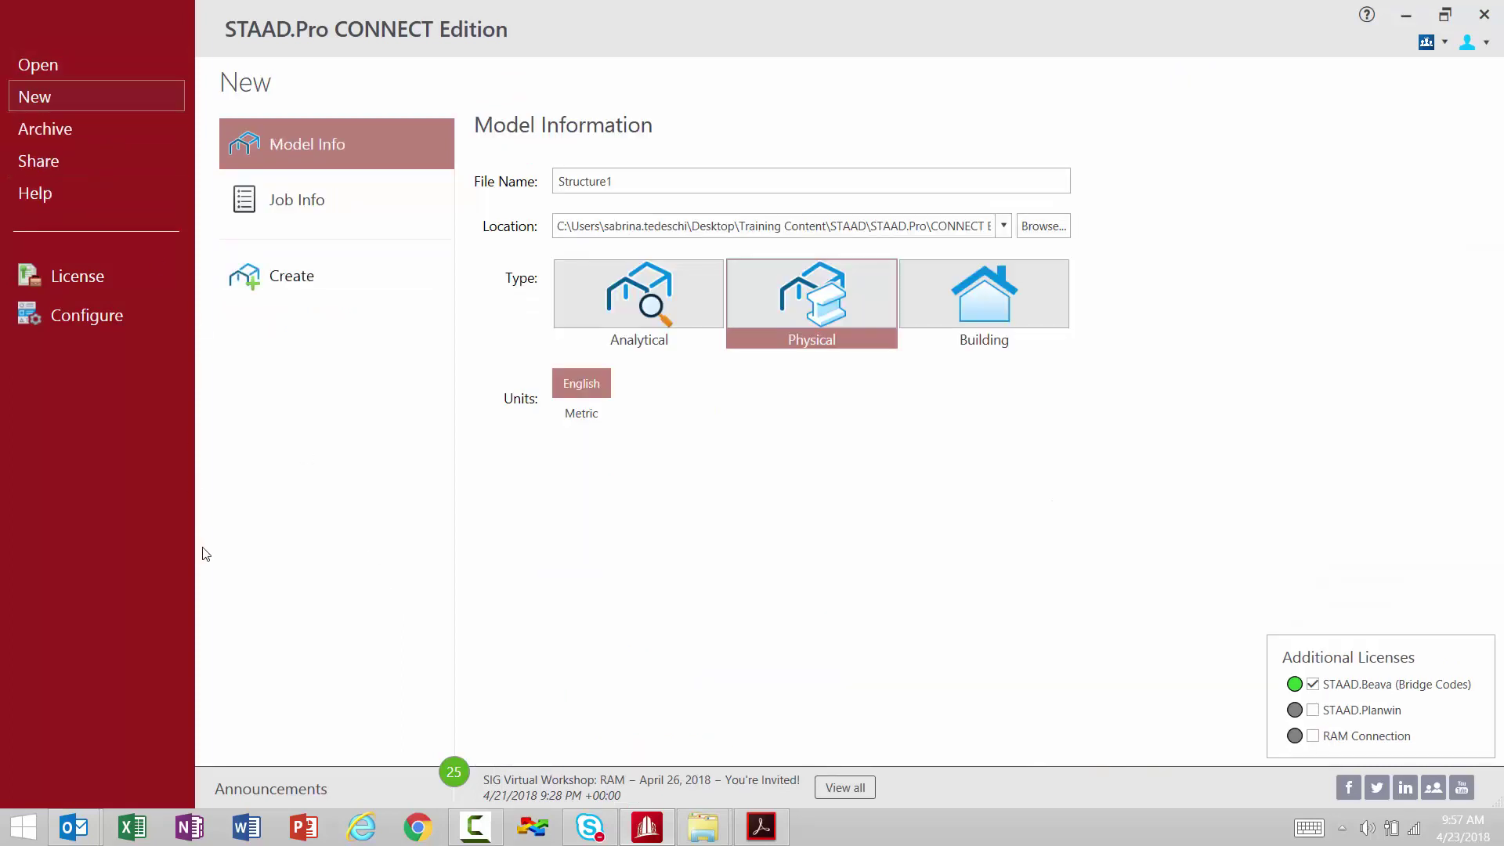
drag(626, 185, 543, 186)
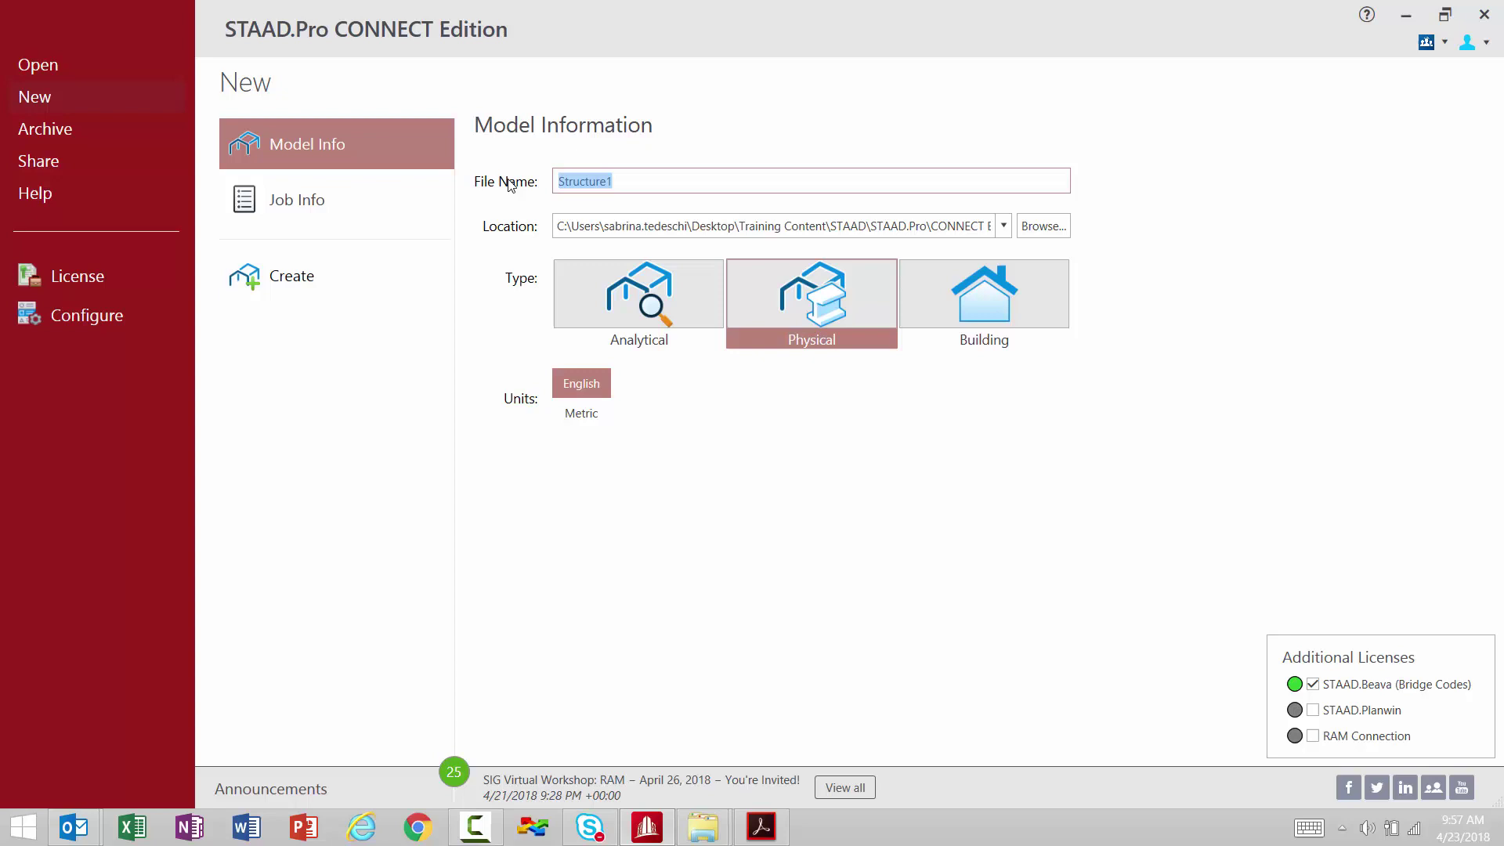
text(M)
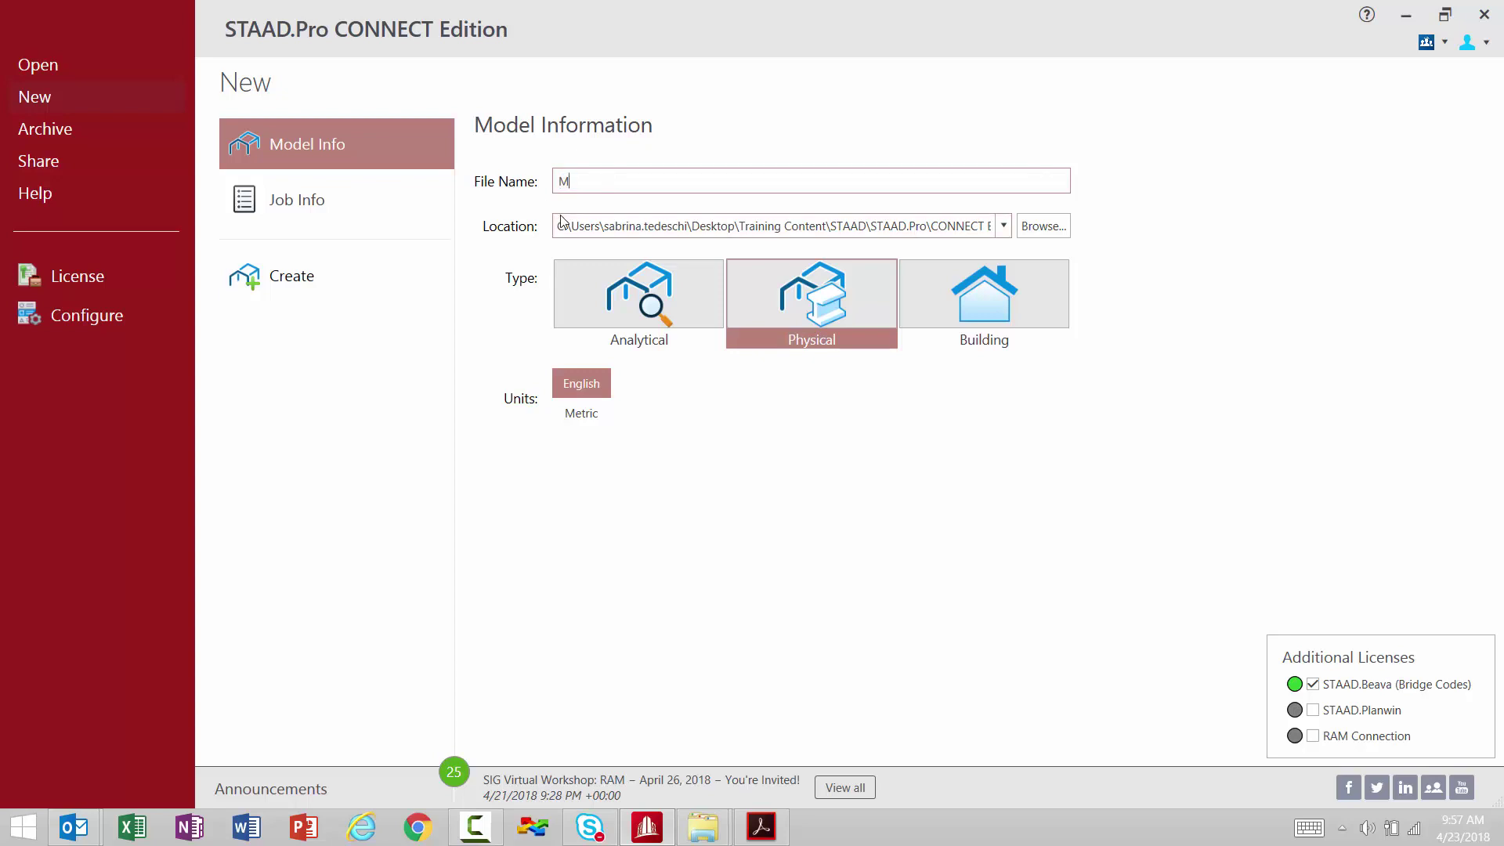
text(odeling Members)
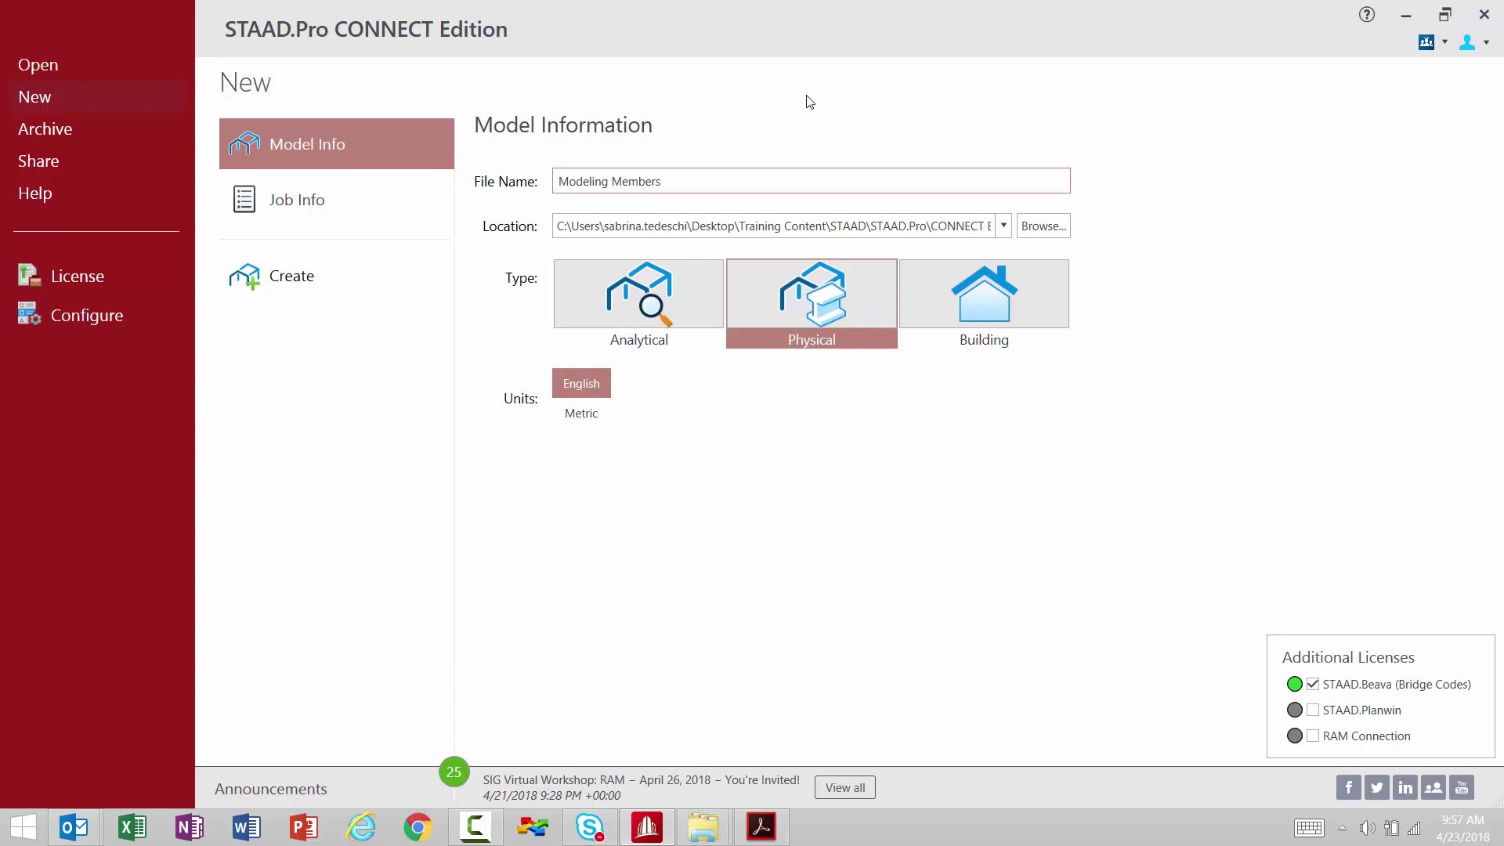
Settle on the Analytical model type with English units and create Modeling Members
click(635, 316)
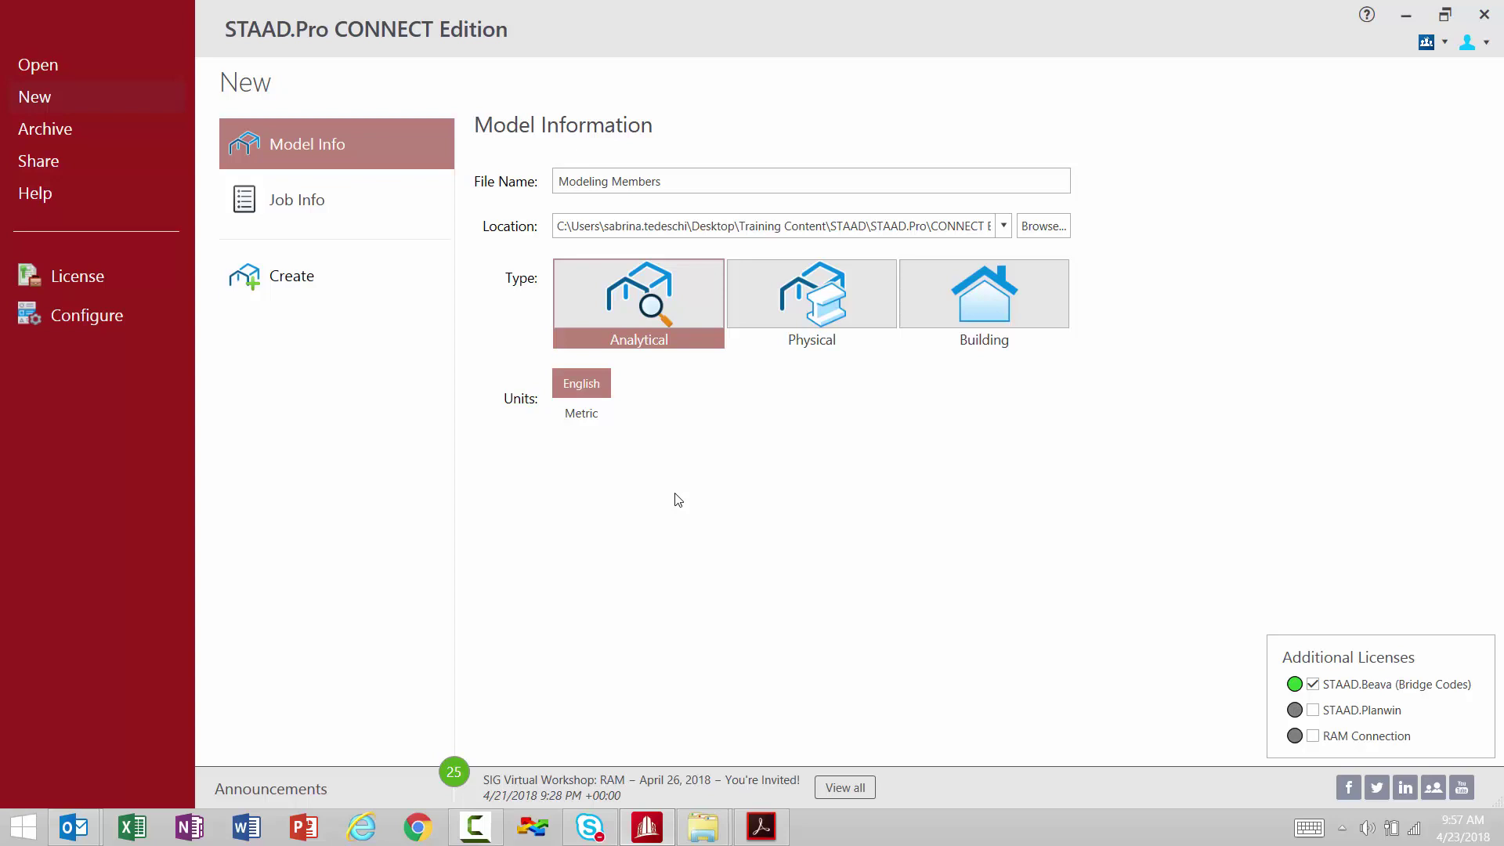
click(786, 322)
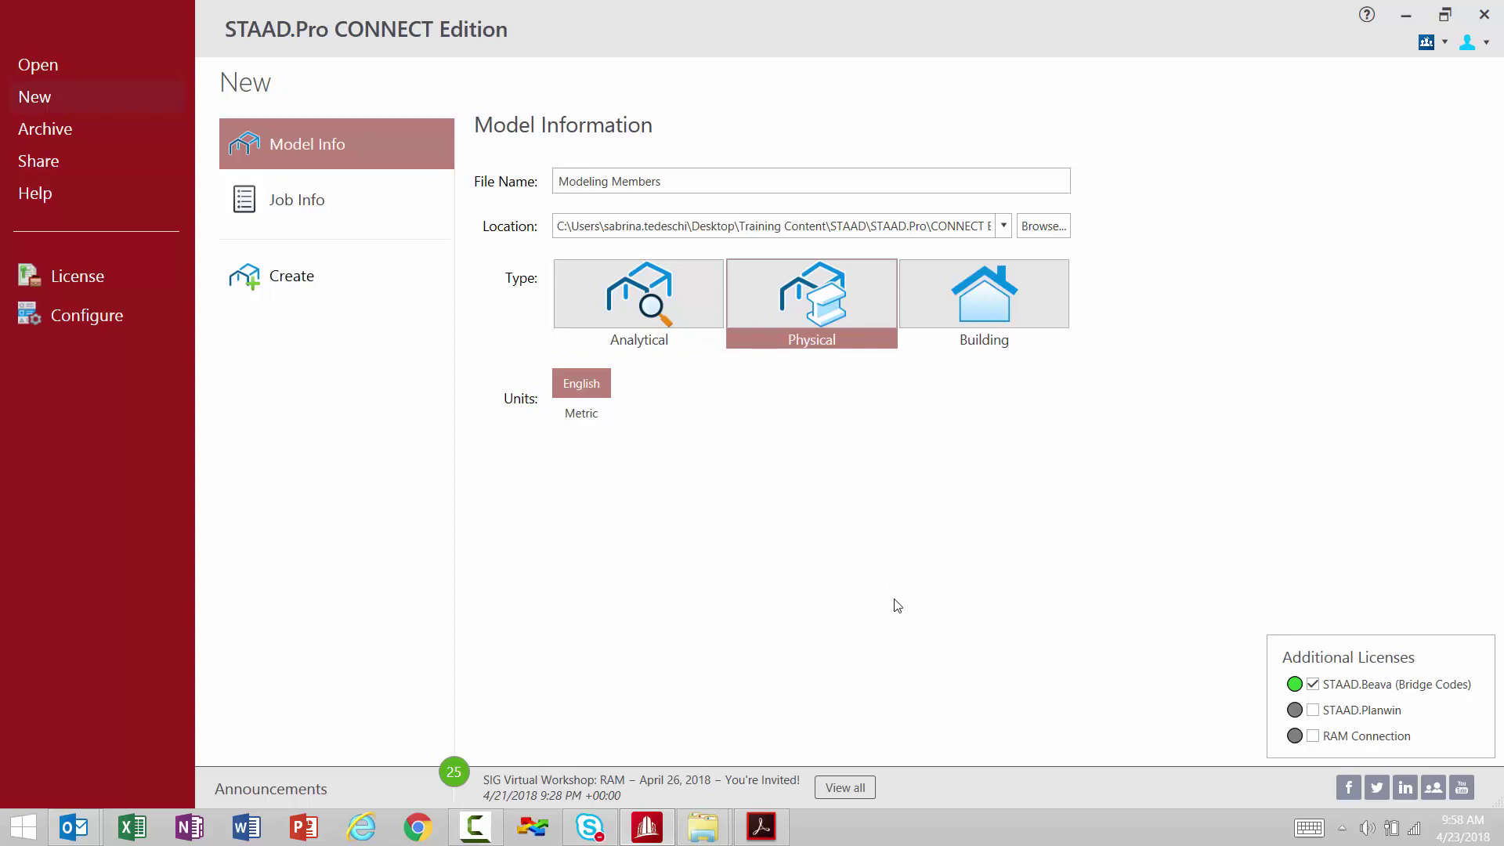
click(640, 314)
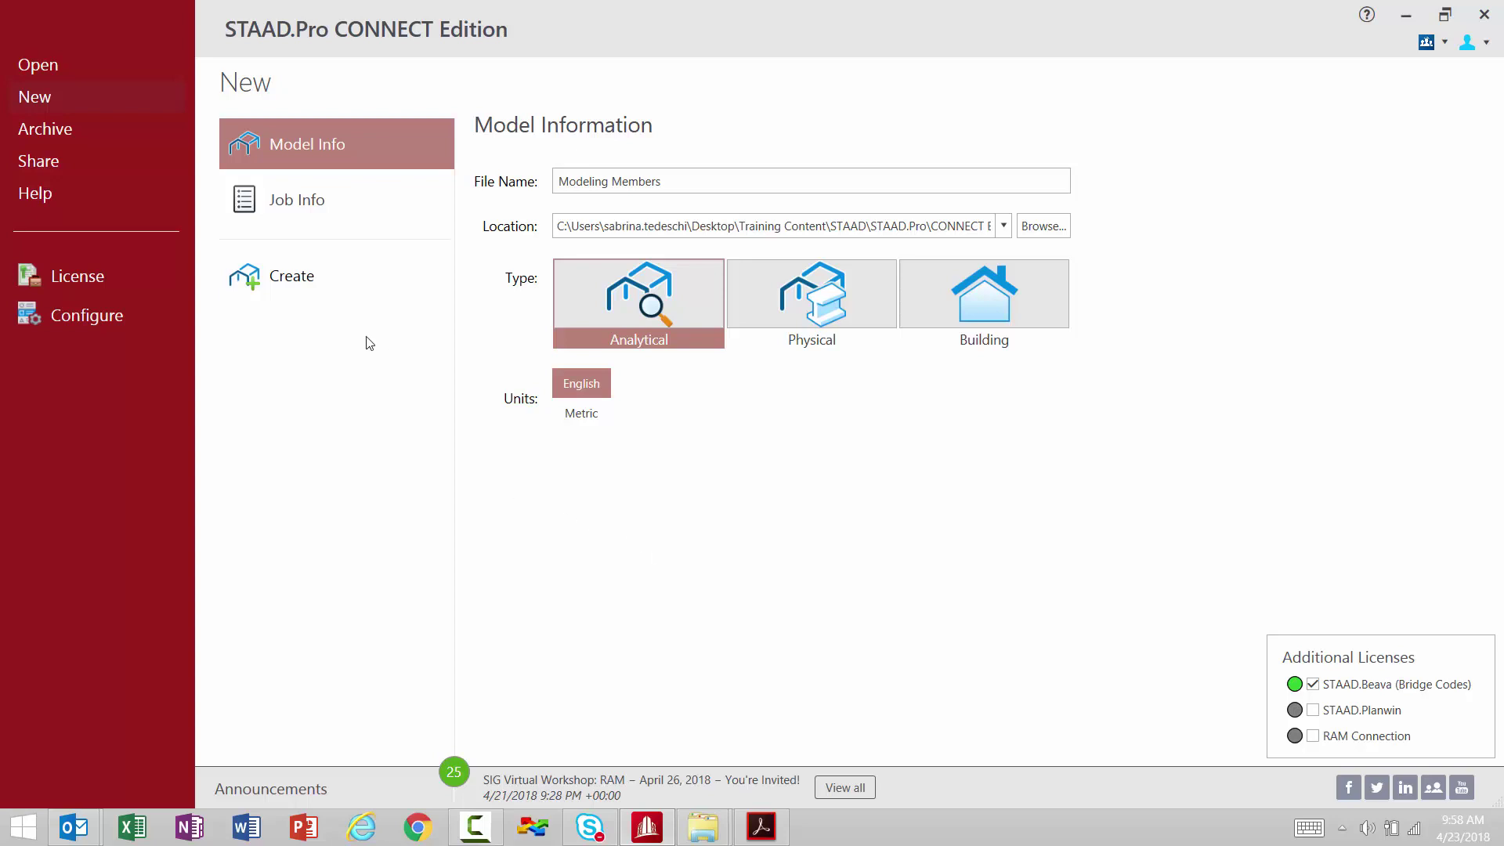
click(273, 283)
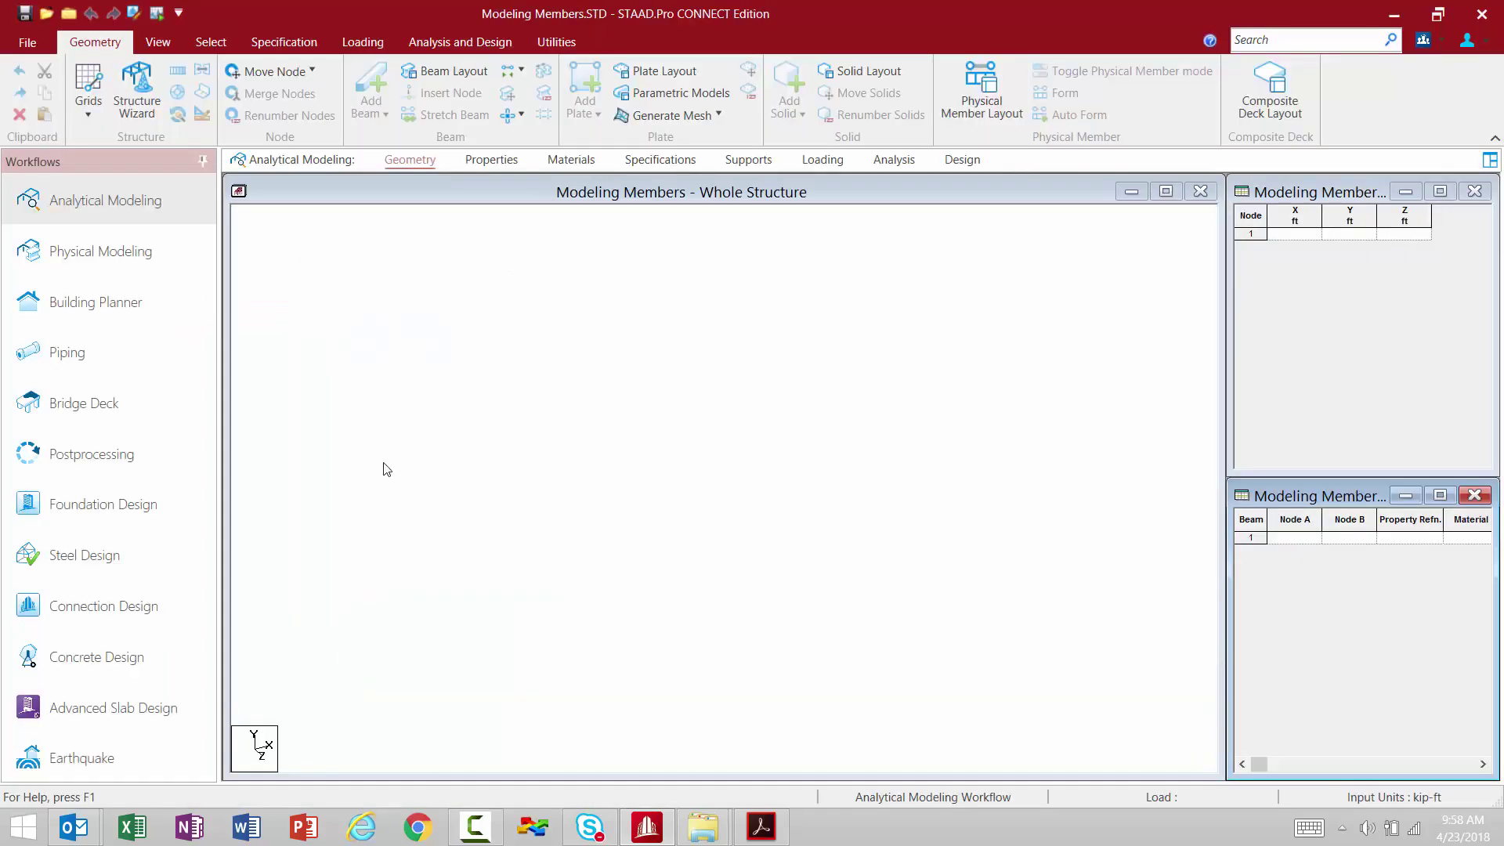